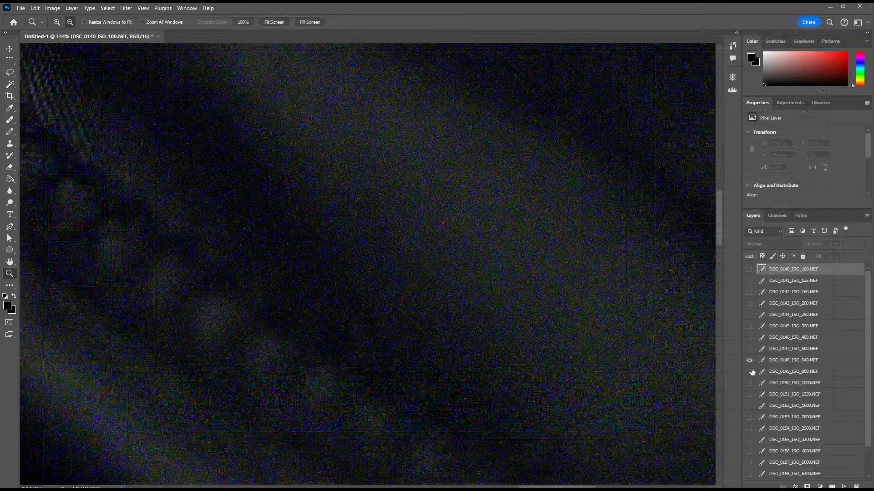
Flip between the ISO 640 and ISO 800 layers, leaving ISO 800 visible
left_click(749, 372, "alt")
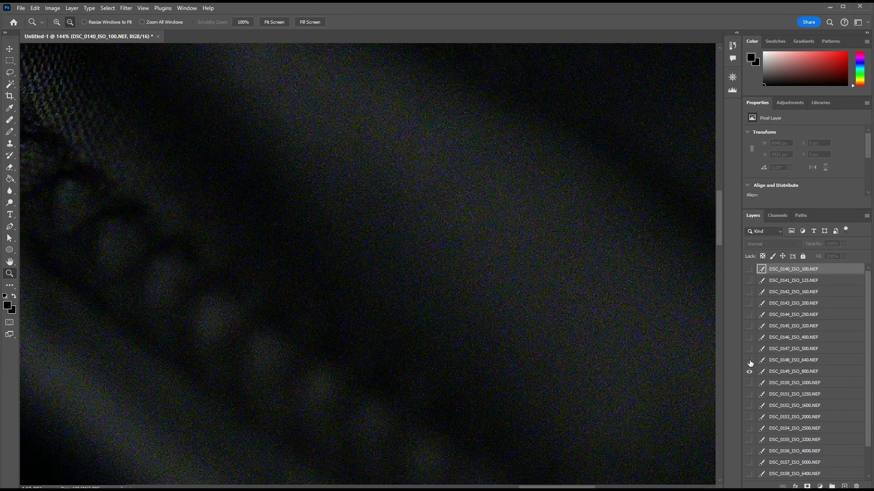
left_click(749, 360, "alt")
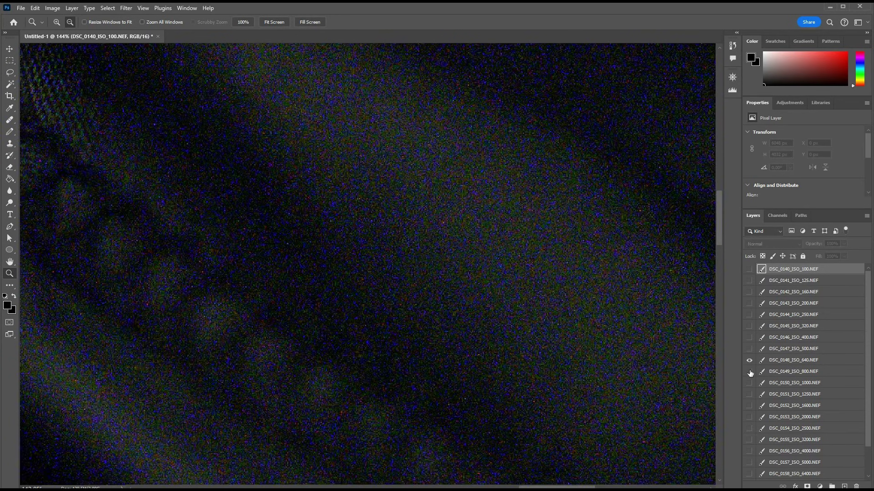
left_click(749, 372, "alt")
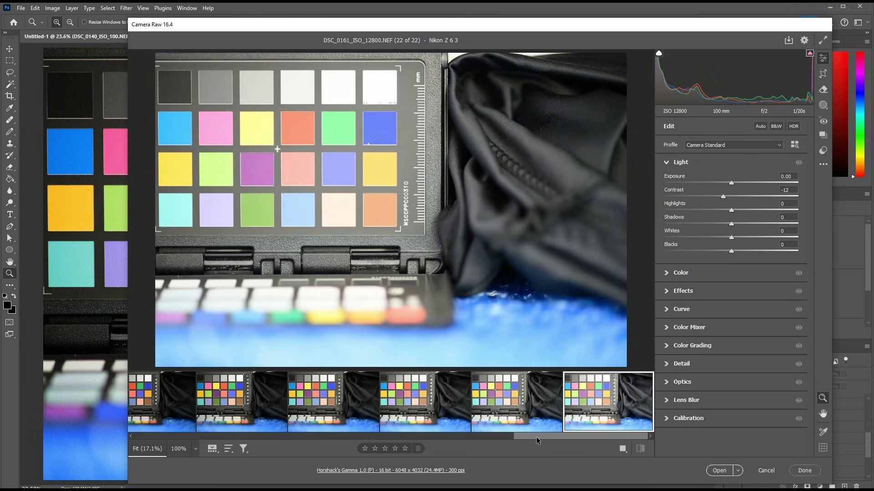
Set the ISO 100 raw's Exposure to +5
left_click_drag(536, 438, 207, 451)
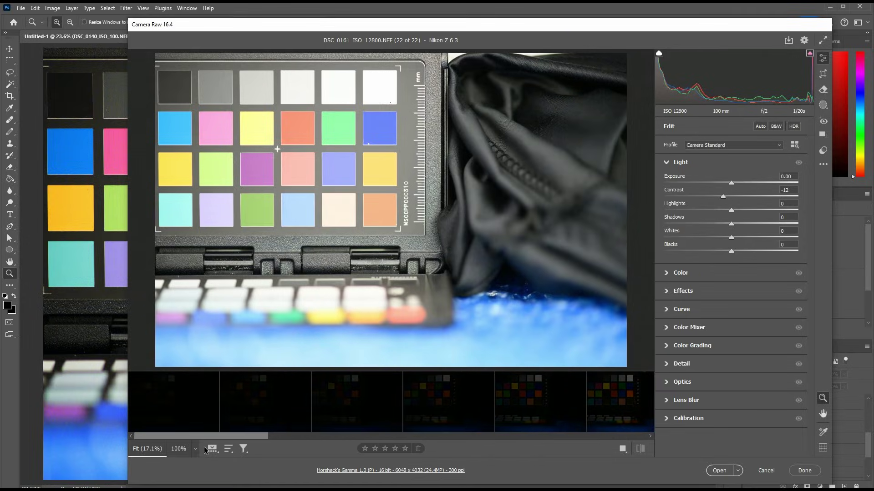
left_click(173, 395)
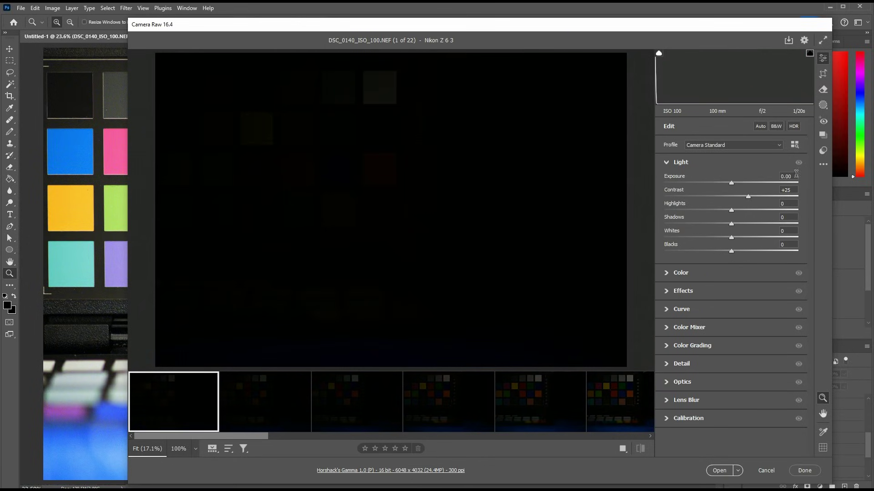
type("5")
key("Tab")
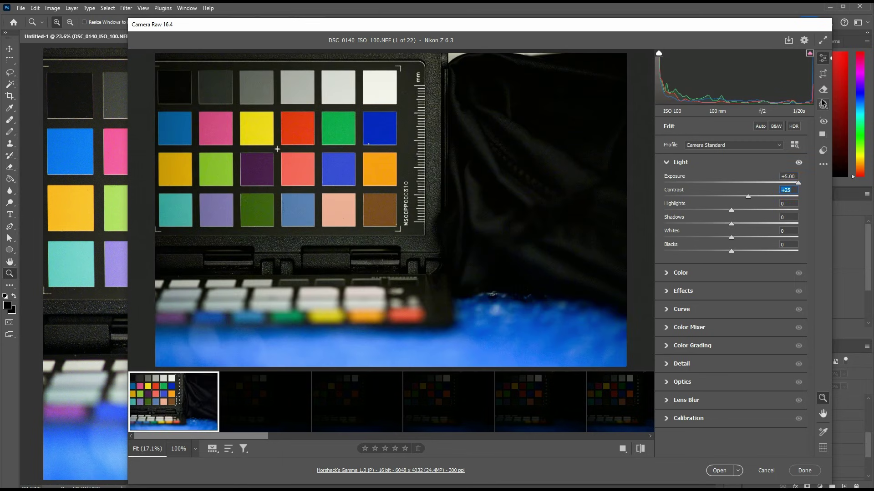
Add a full-frame brush mask at Exposure +2, then go to the ISO 125 raw
left_click(824, 106)
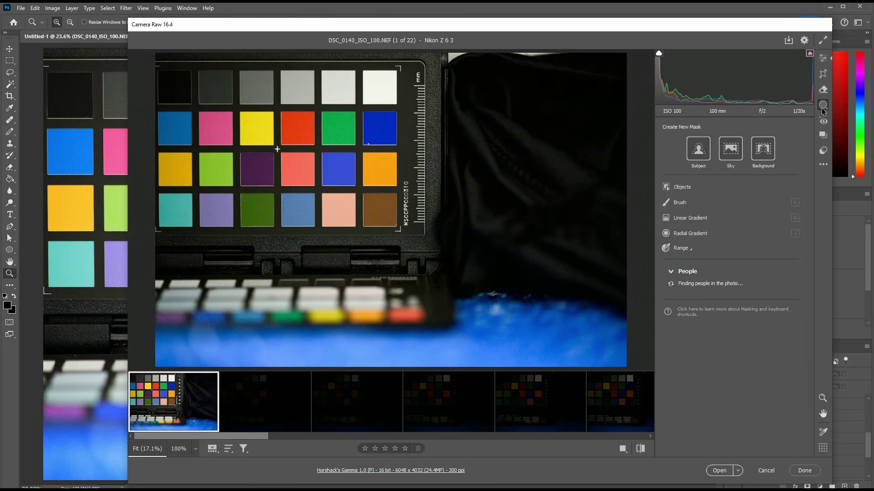
key("k")
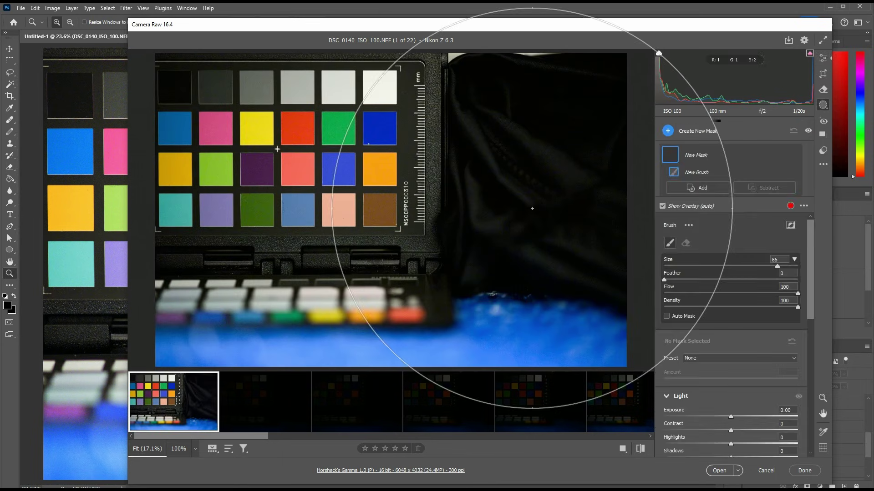
mouse_move(528, 218)
left_mouse_down()
mouse_move(552, 160)
mouse_move(255, 118)
mouse_move(318, 319)
left_mouse_up()
left_click_drag(711, 288, 476, 137)
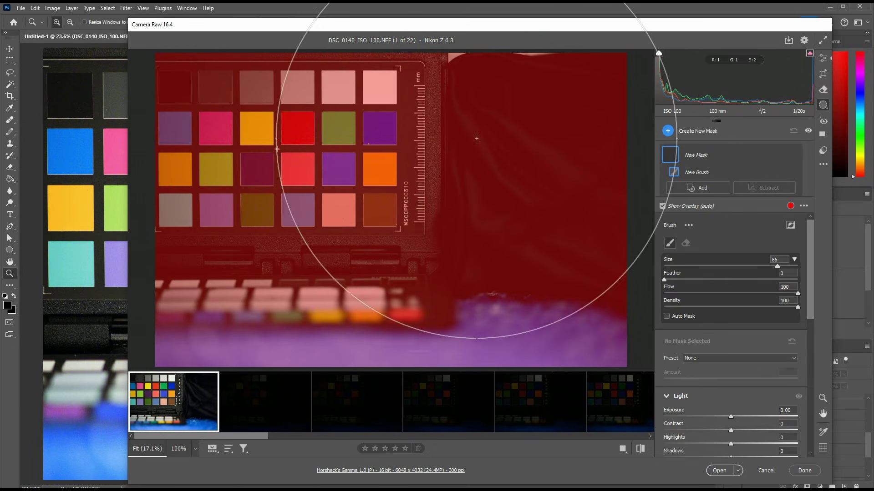
left_click(796, 410)
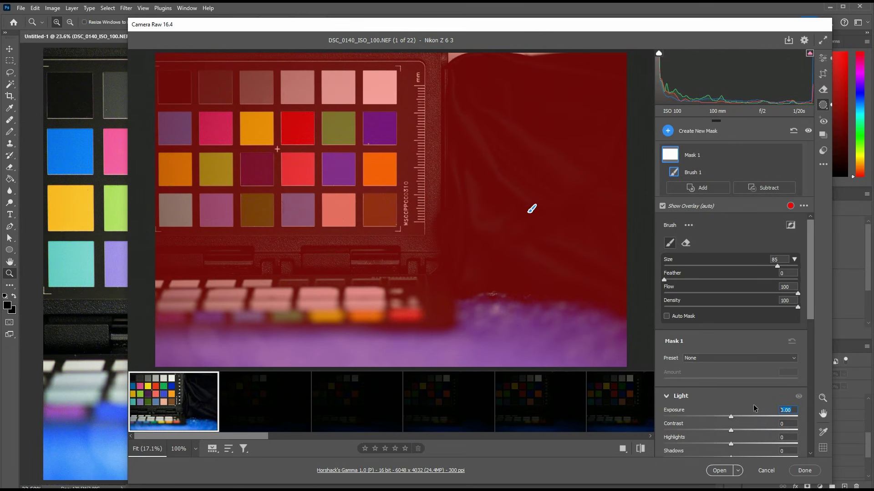
type("2")
key("Tab")
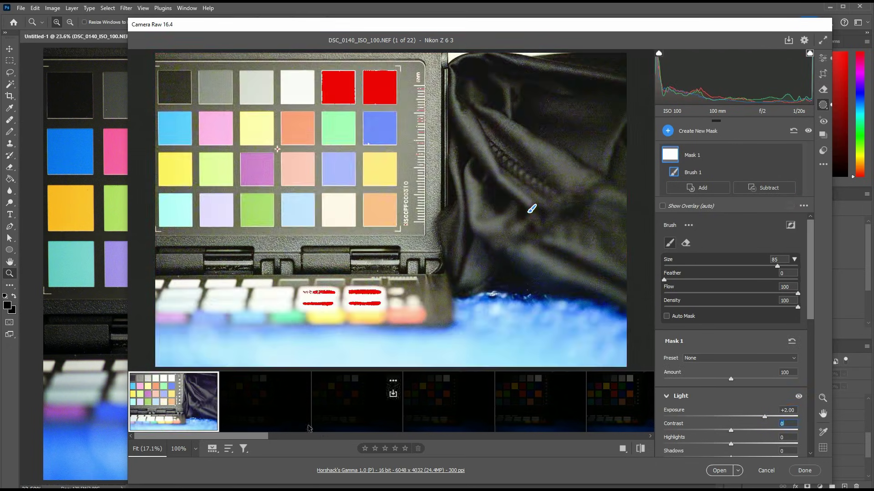
left_click(285, 406)
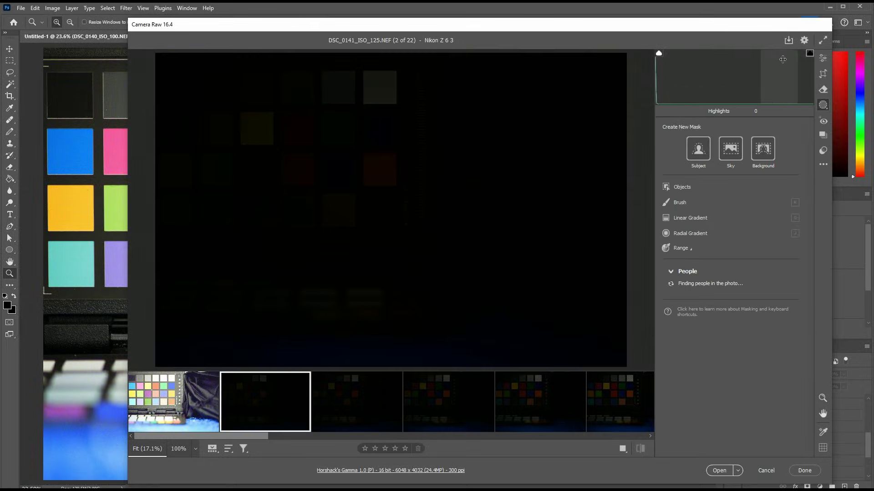
Set the ISO 125 raw's Exposure to +5
left_click(823, 58)
left_click(787, 176)
type("5")
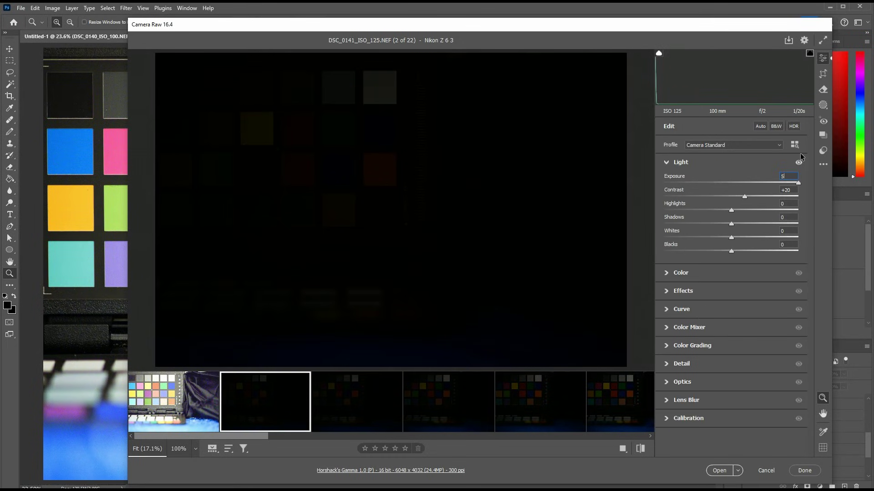
key("Tab")
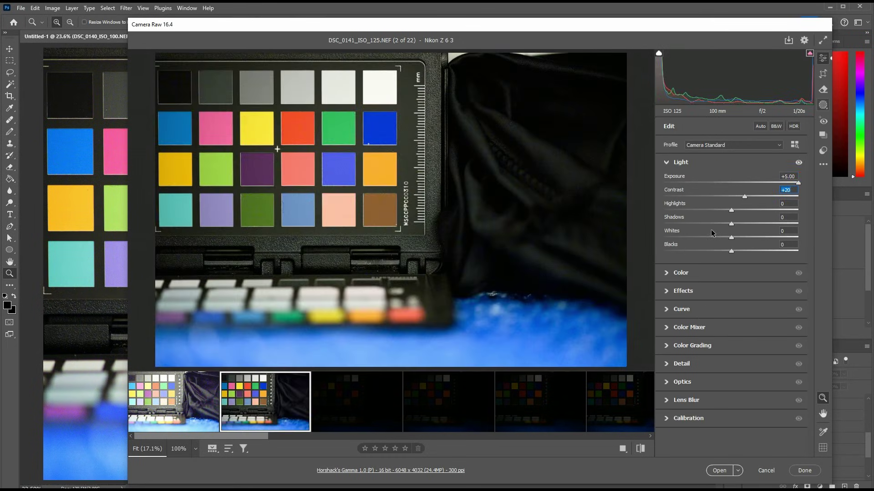
Brush a full-frame mask on the ISO 125 raw with Exposure +1.66
key("m")
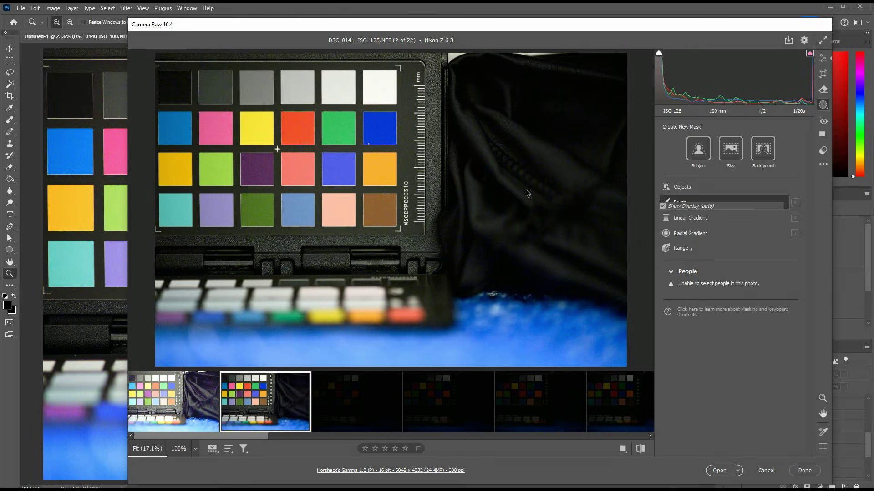
key("k")
mouse_move(528, 91)
left_mouse_down()
mouse_move(519, 128)
mouse_move(314, 136)
mouse_move(495, 80)
mouse_move(487, 293)
mouse_move(634, 273)
left_mouse_up()
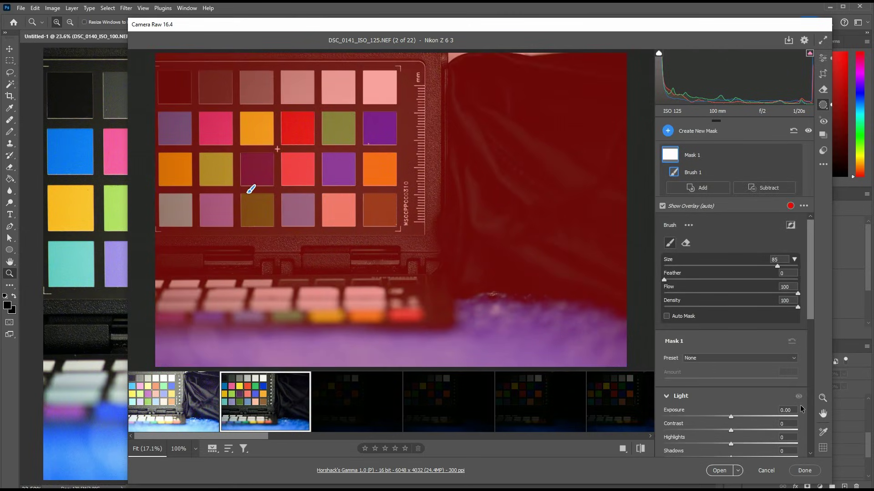
left_click(797, 410)
type("1.")
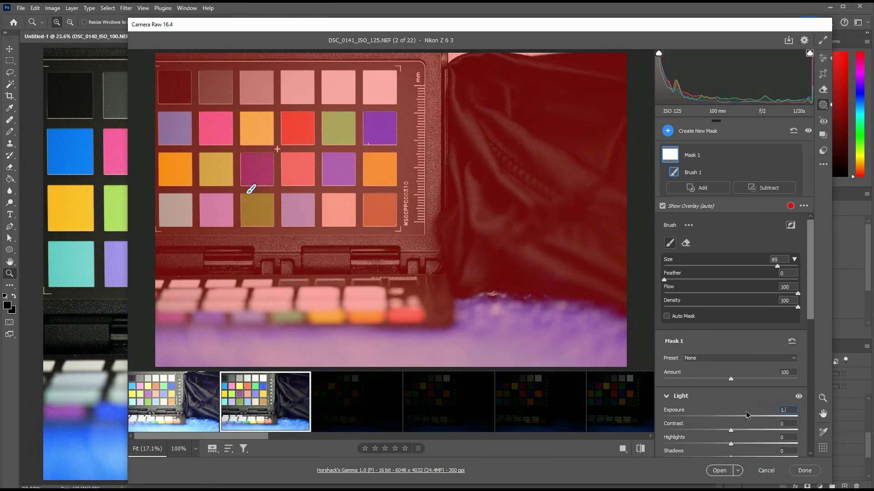
type("66")
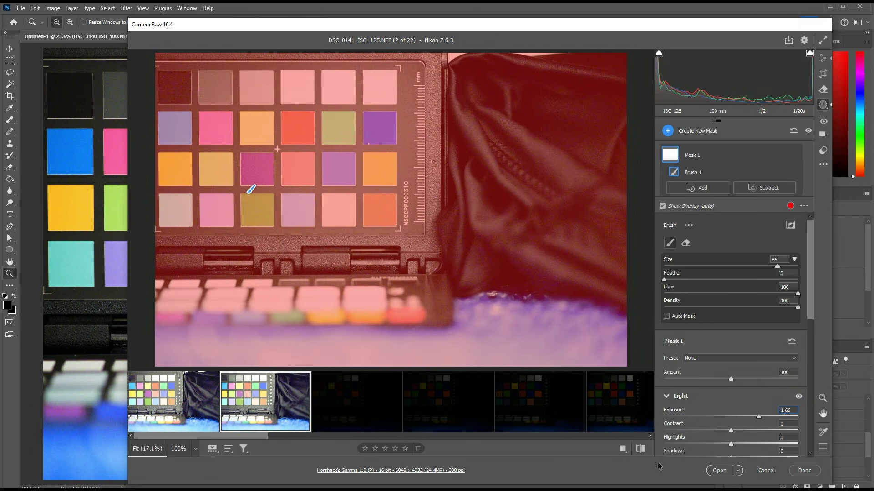
key("Tab")
Select the ISO 160 raw and set its Exposure to +5
left_click(350, 413)
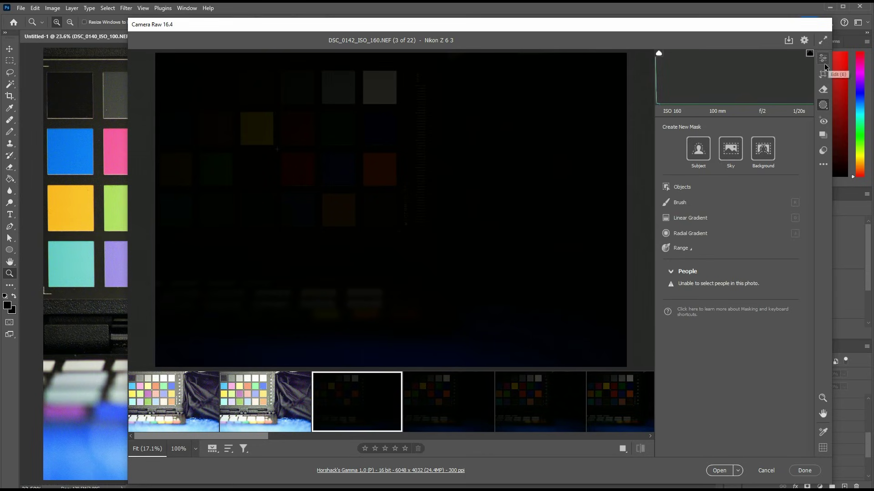
left_click(823, 58)
left_click(790, 177)
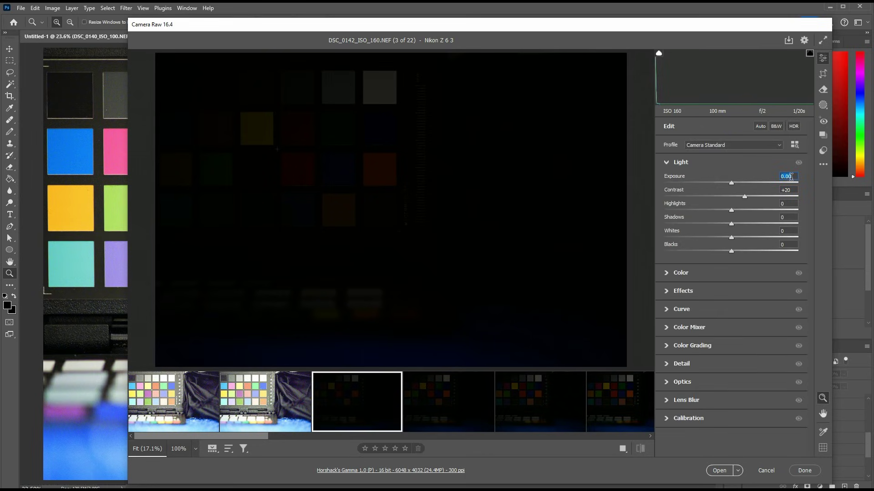
type("5")
key("Return")
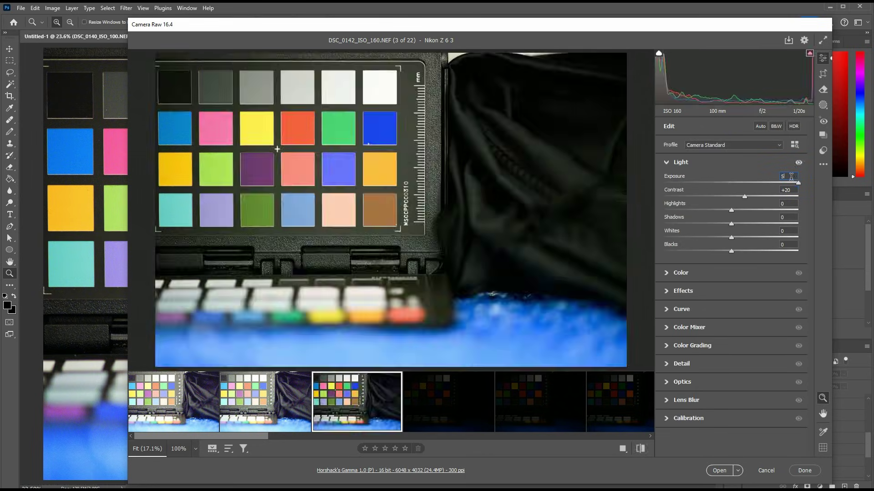
Brush a full-frame mask on the ISO 160 raw with Exposure 1.3
key("m")
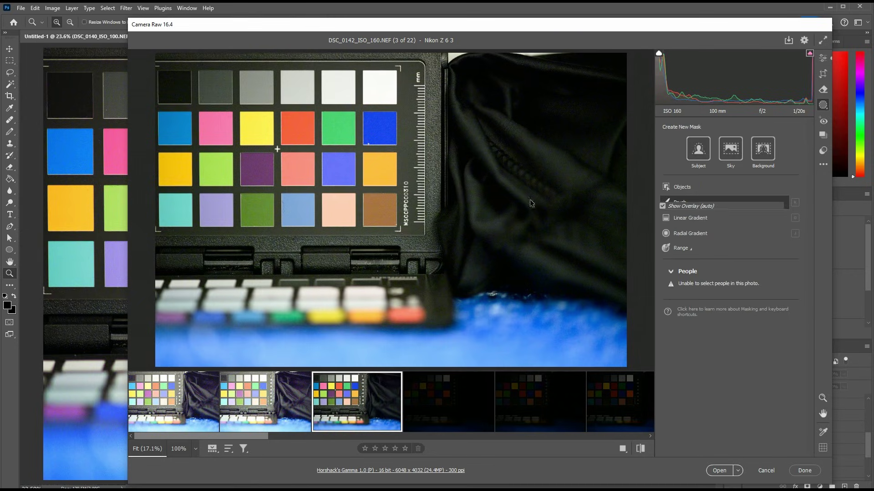
left_click(680, 202)
mouse_move(492, 224)
left_mouse_down()
mouse_move(414, 175)
mouse_move(712, 258)
left_mouse_up()
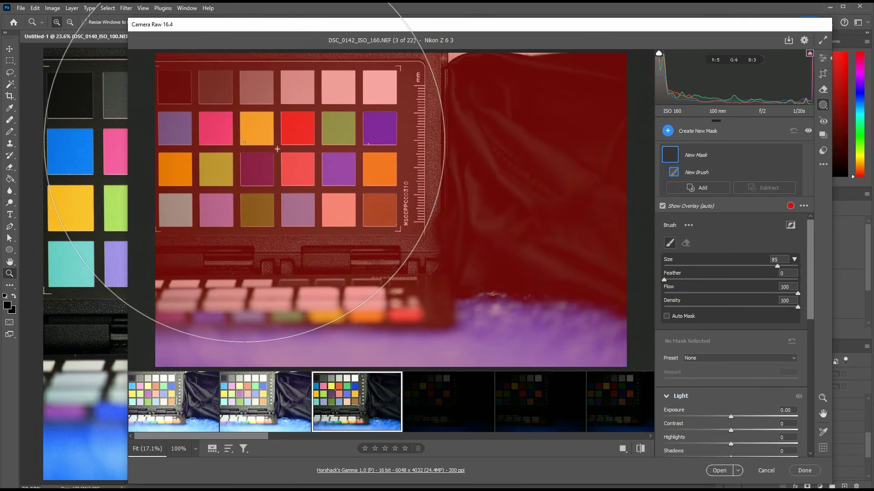
left_click(791, 406)
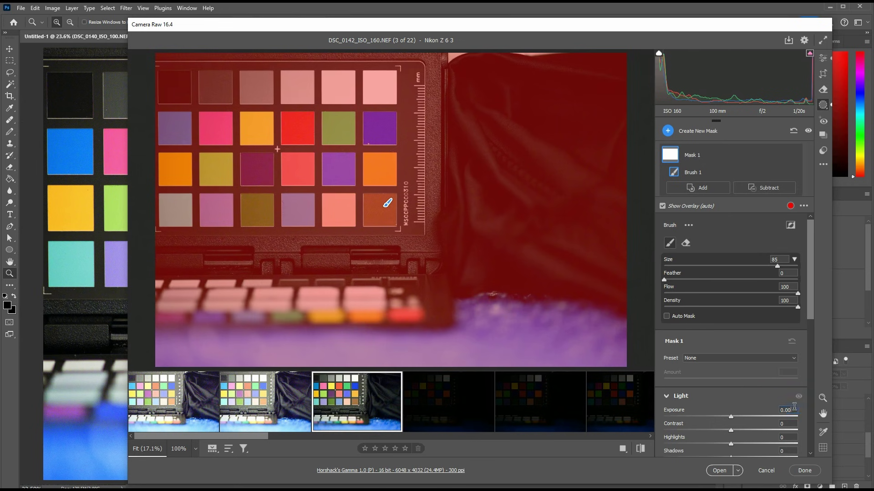
type("1.3")
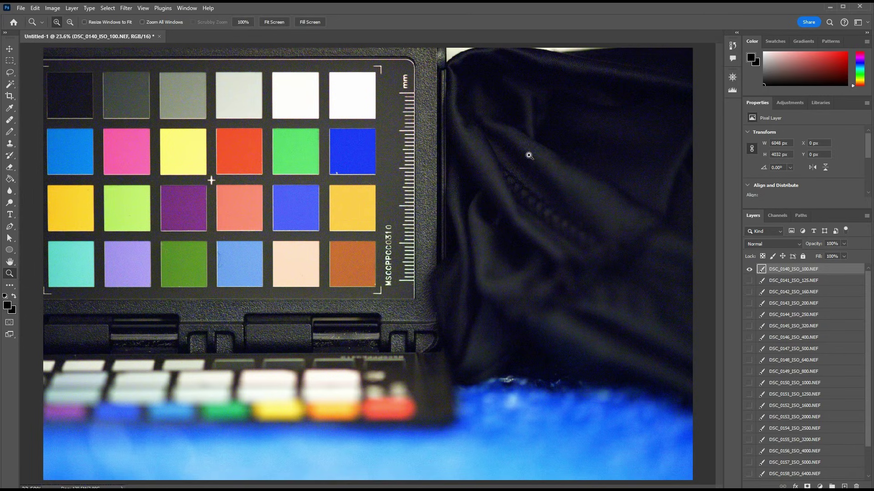
Magnify the dark fabric shadows and solo the ISO 100 through ISO 250 layers
left_click_drag(527, 166, 617, 240)
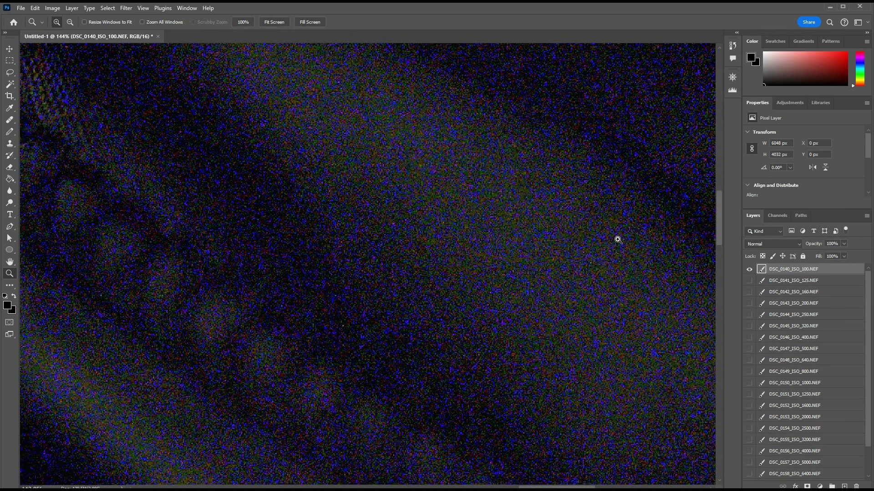
left_click(749, 281, "alt")
left_click(749, 281, "alt")
left_click(749, 281, "alt")
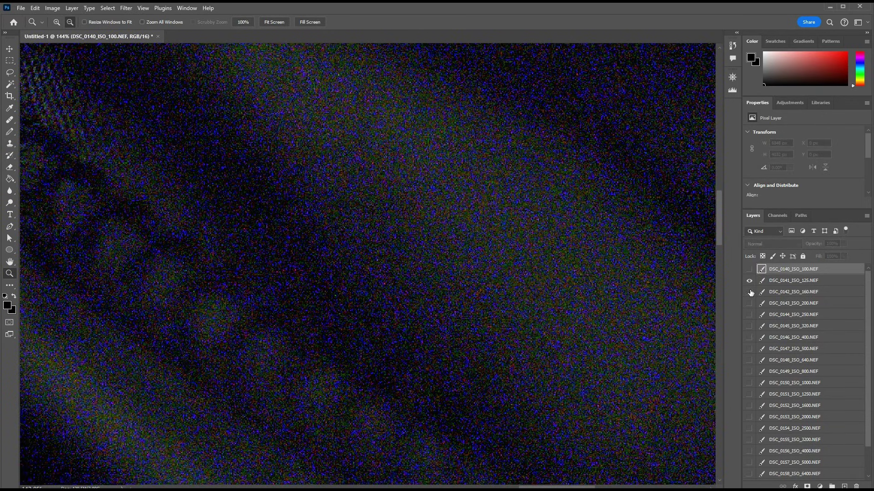
left_click(750, 292, "alt")
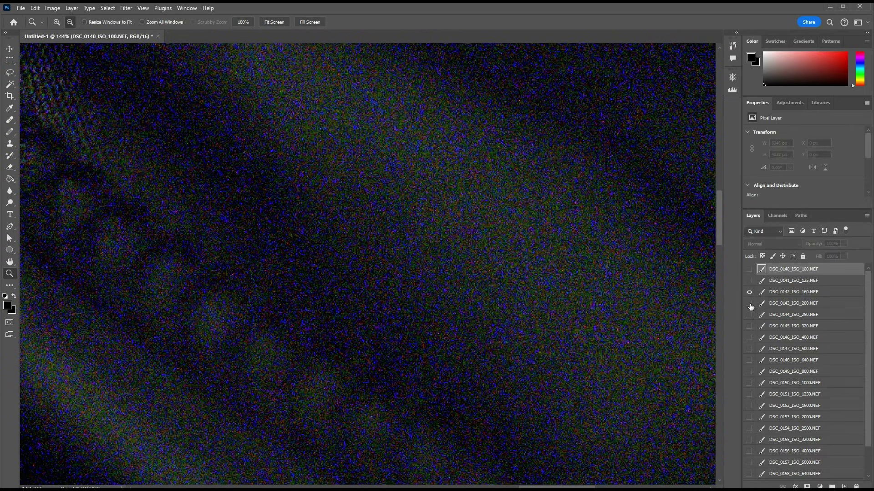
left_click(750, 304, "alt")
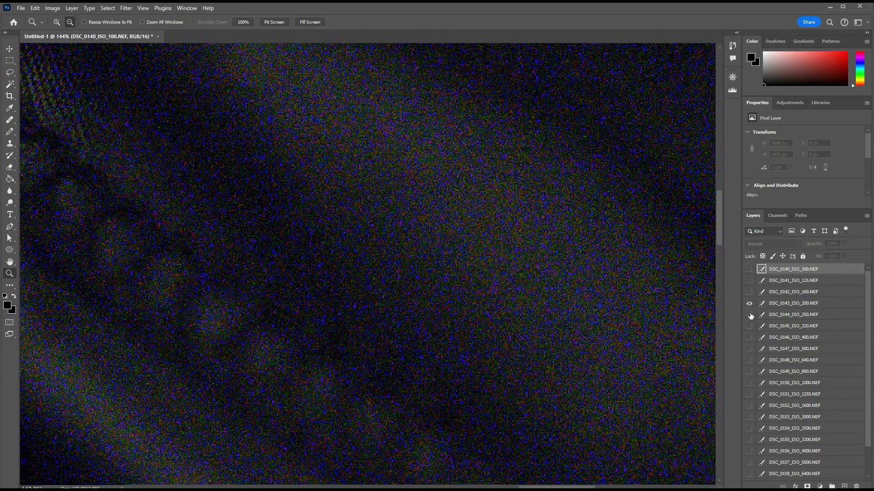
left_click(750, 315, "alt")
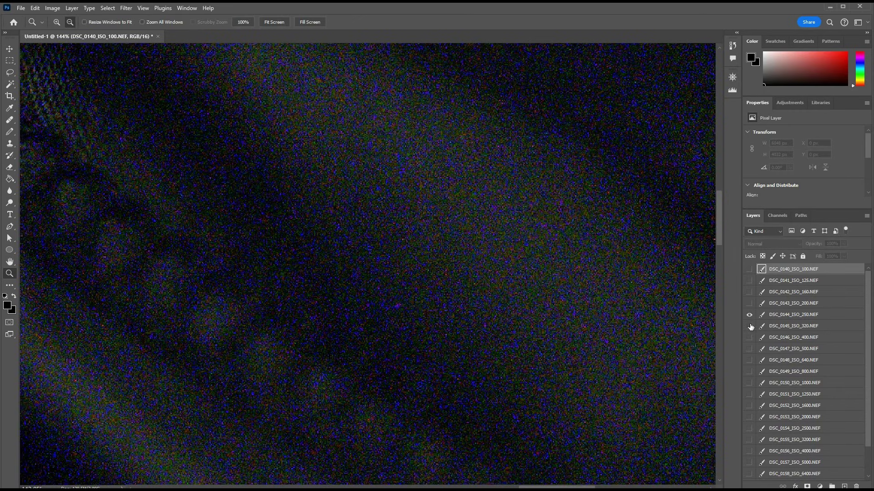
Solo the ISO 320, 400, 500, 640 and 800 layers, then recheck 640 against 800
left_click(750, 327, "alt")
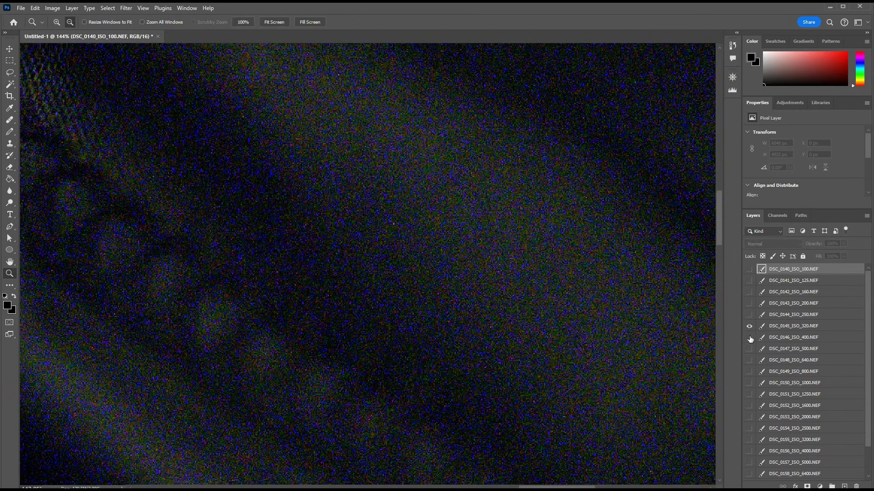
left_click(750, 338, "alt")
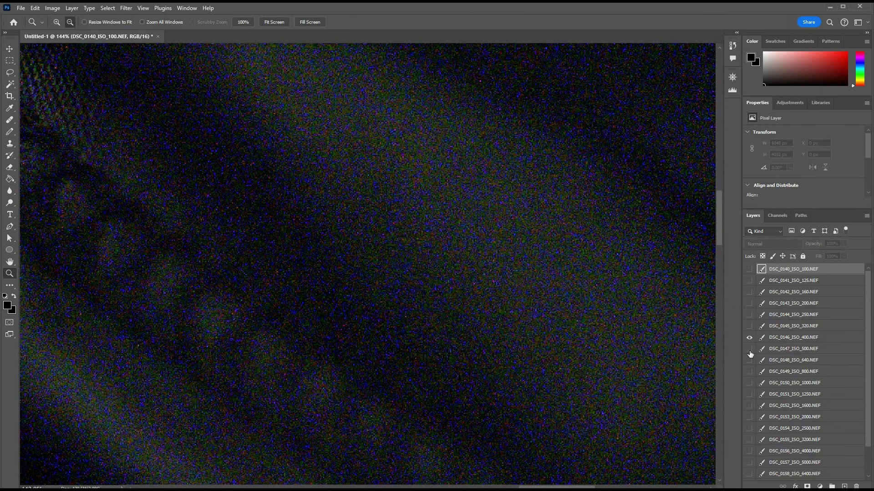
left_click(749, 349, "alt")
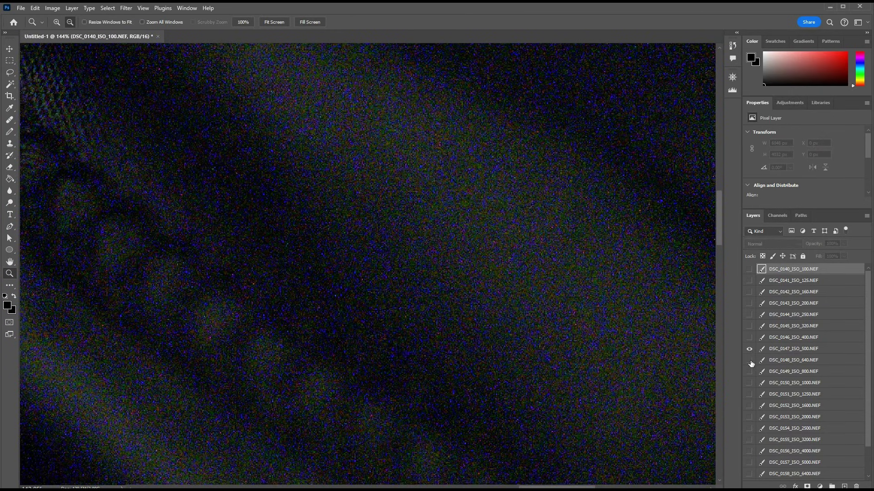
left_click(750, 361, "alt")
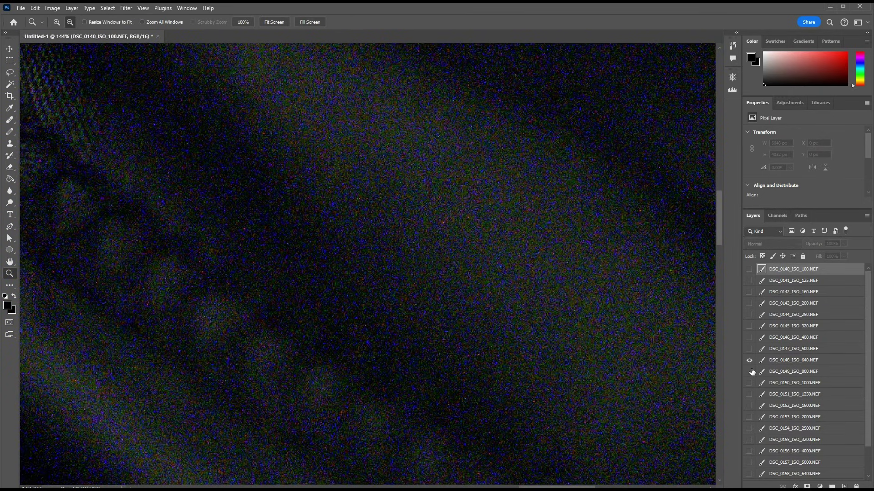
left_click(749, 372, "alt")
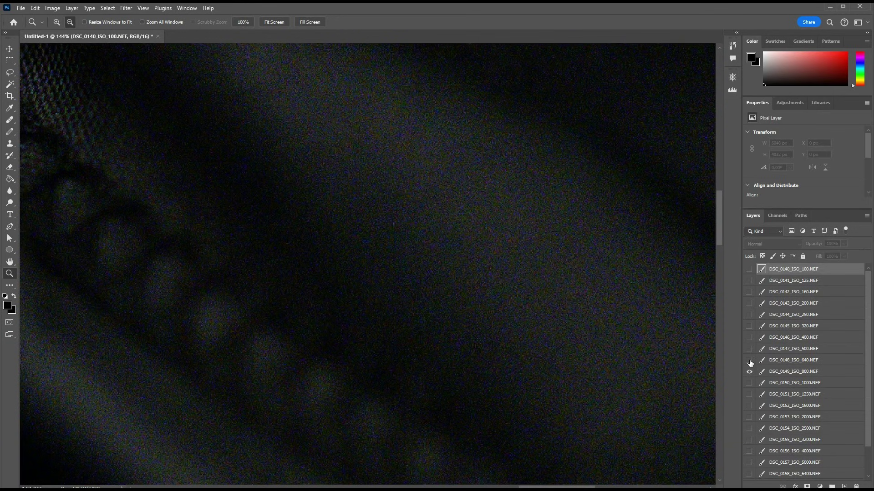
left_click(750, 360, "alt")
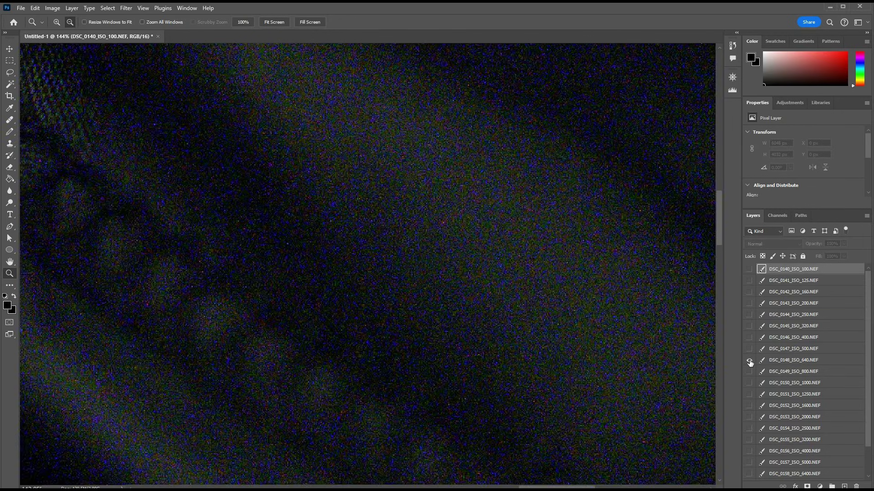
left_click(750, 372, "alt")
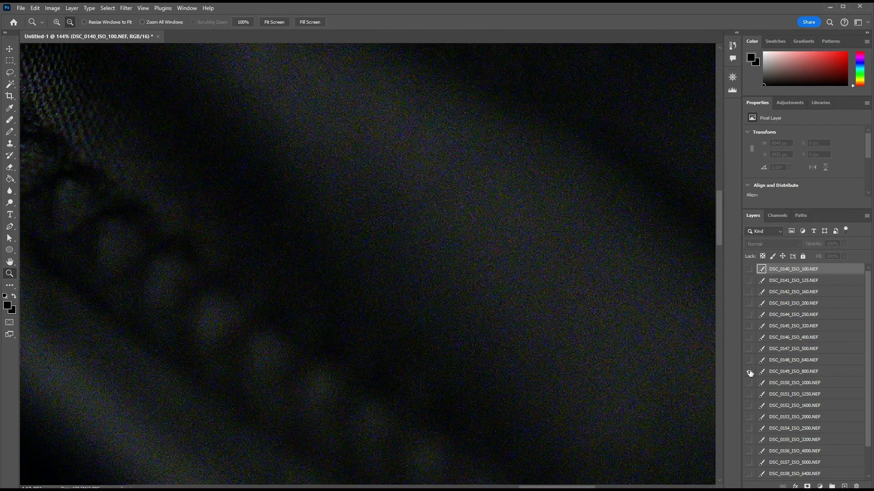
Solo the ISO 1000, 1250, 1600, 2000, 2500 and 3200 layers in turn
scroll(750, 373, "down", 1)
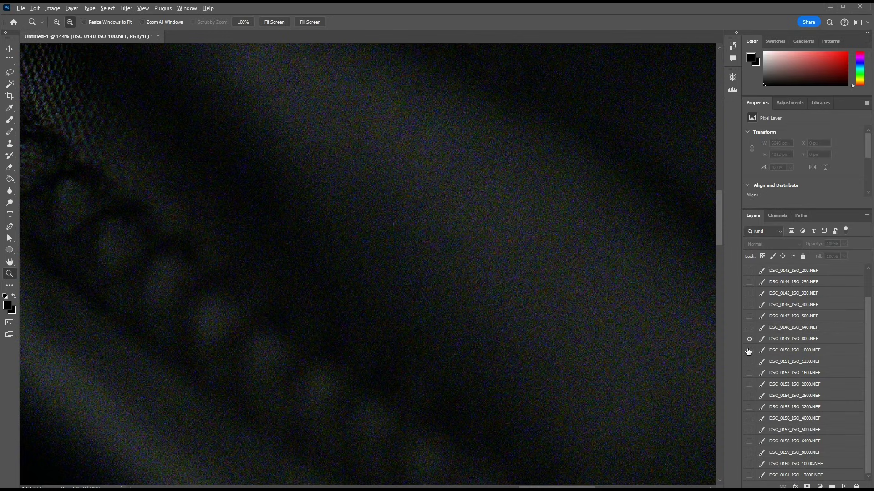
left_click(749, 350)
left_click(749, 361, "alt")
left_click(749, 373, "alt")
left_click(749, 385, "alt")
left_click(749, 396, "alt")
left_click(750, 407, "alt")
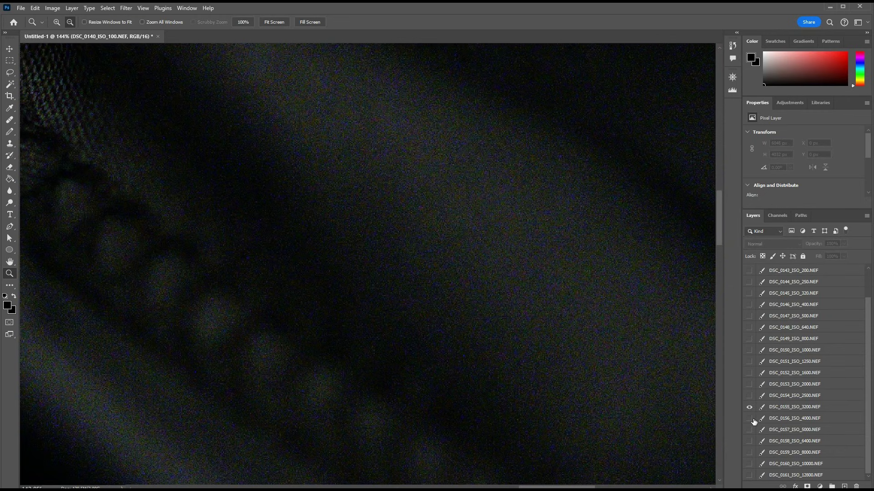
Solo the ISO 4000, 5000, 6400, 8000, 10000 and 12800 layers in turn
left_click(749, 419, "alt")
left_click(749, 430, "alt")
left_click(751, 442, "alt")
left_click(749, 452, "alt")
left_click(750, 464, "alt")
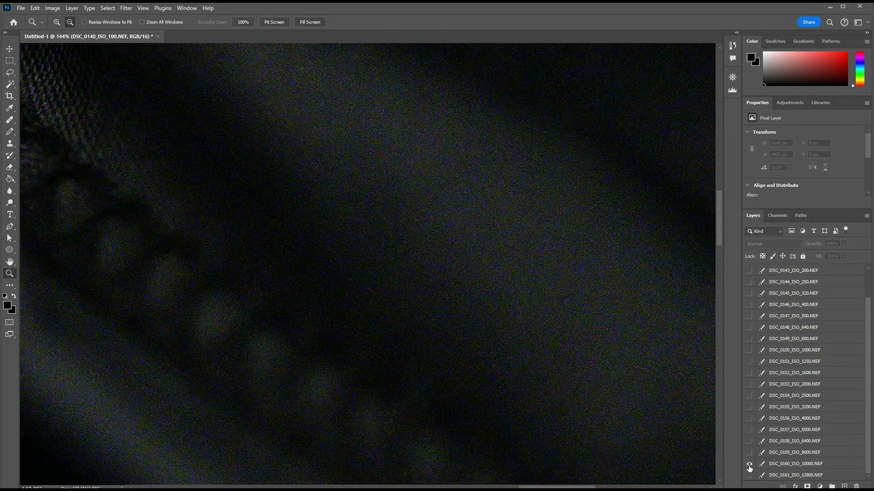
left_click(749, 475, "alt")
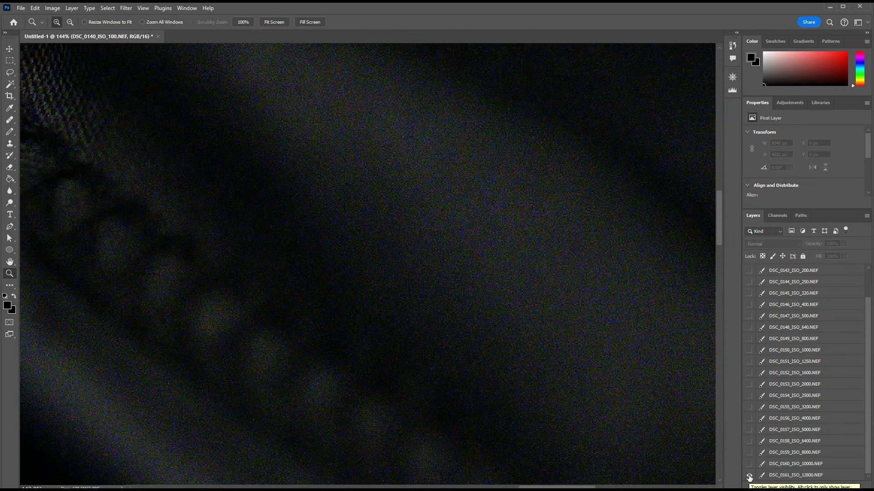
Step through the higher-ISO layers one at a time, starting from ISO 1000
left_click(749, 373, "alt")
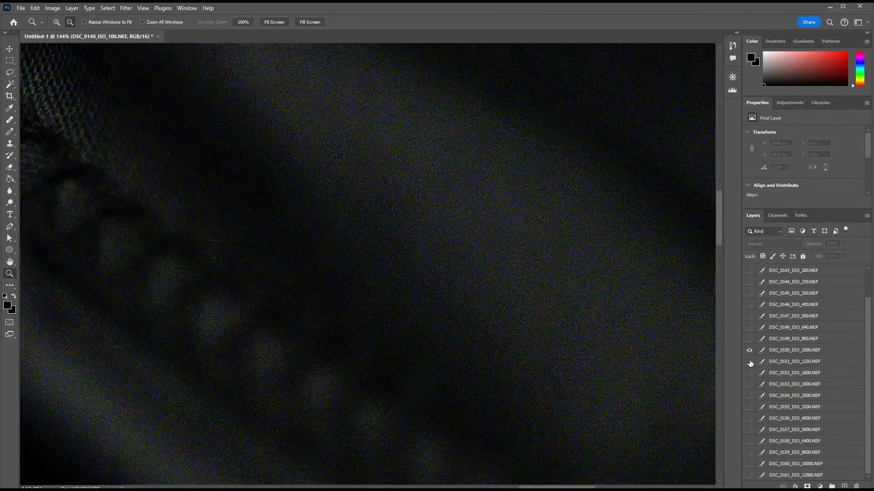
left_click(749, 385, "alt")
left_click(750, 396, "alt")
left_click(750, 407, "alt")
left_click(751, 419, "alt")
left_click(753, 431, "alt")
left_click(751, 442, "alt")
left_click(751, 453, "alt")
left_click(750, 465, "alt")
Solo the ISO 160, 200, 250, 320, 400, 500 and 640 layers in turn
scroll(751, 364, "up", 3)
left_click(750, 292, "alt")
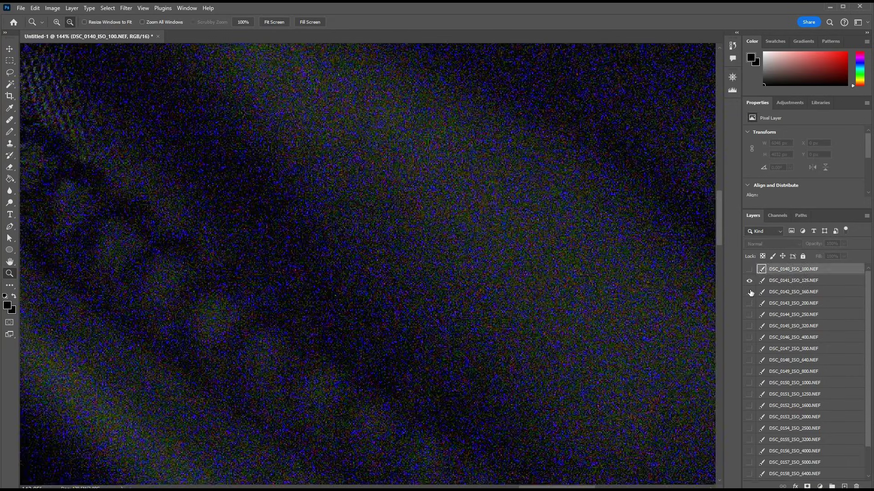
left_click(750, 303, "alt")
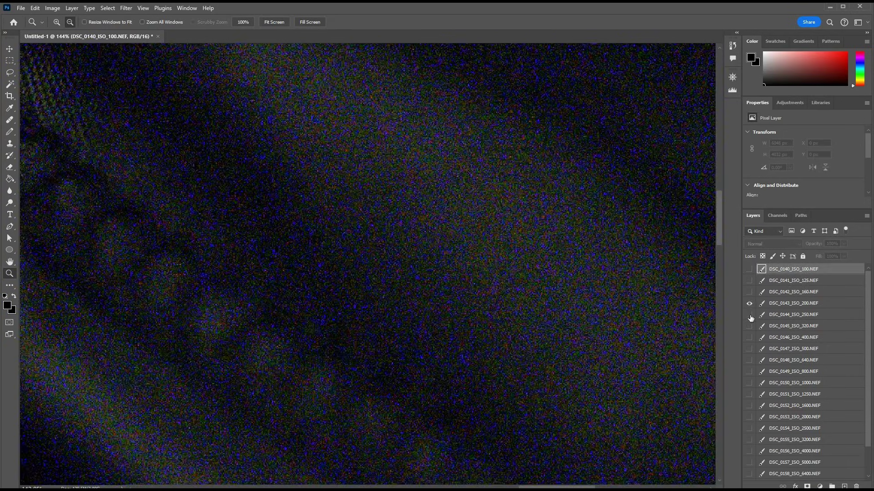
left_click(750, 315, "alt")
left_click(750, 326, "alt")
left_click(750, 338, "alt")
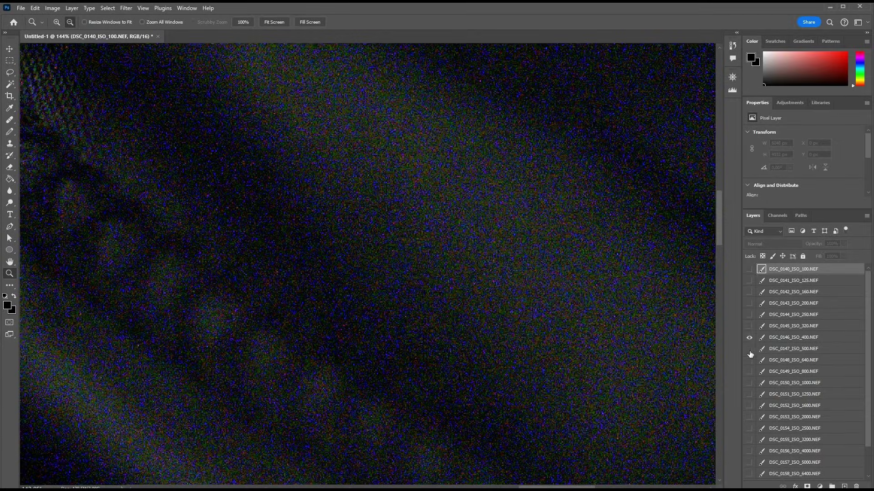
left_click(750, 348, "alt")
left_click(750, 360, "alt")
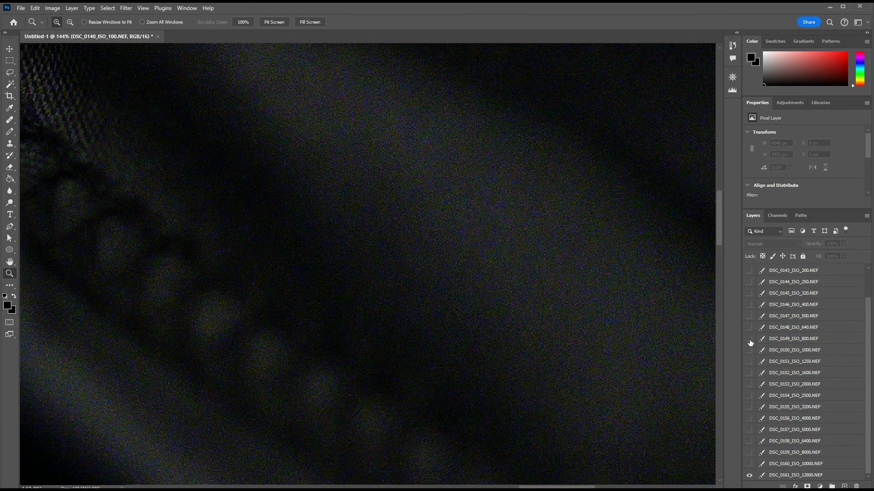
Alternate between the ISO 800 and ISO 12800 layers twice, ending on ISO 800
left_click(749, 339)
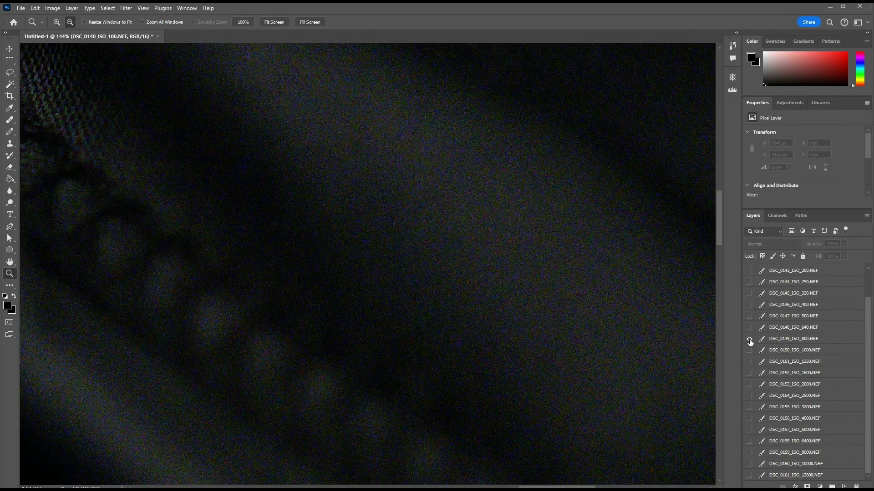
left_click(749, 475, "alt")
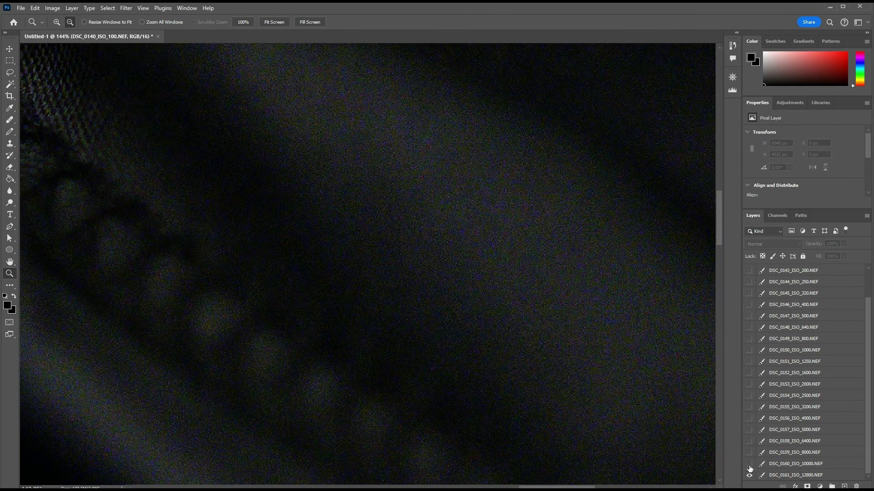
left_click(749, 338, "alt")
left_click(750, 476, "alt")
left_click(749, 339, "alt")
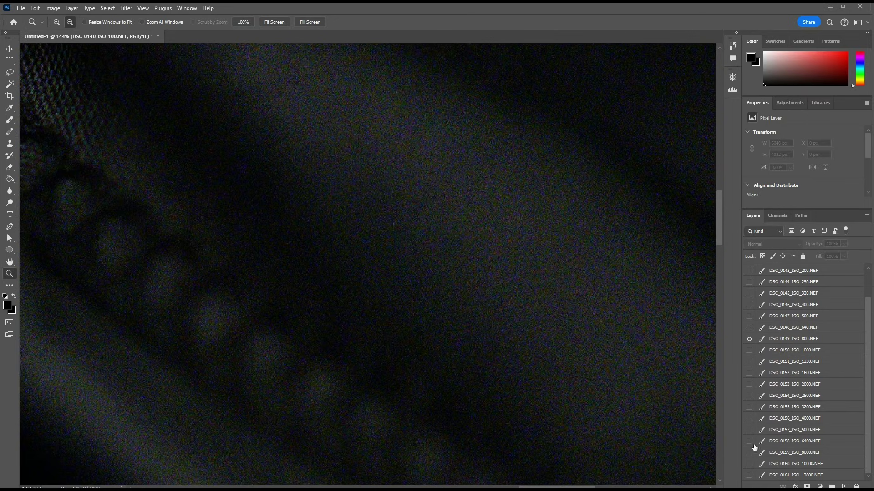
Show the DSC_0161_ISO_12800 layer in place of the ISO 800 layer
left_click(750, 476, "alt")
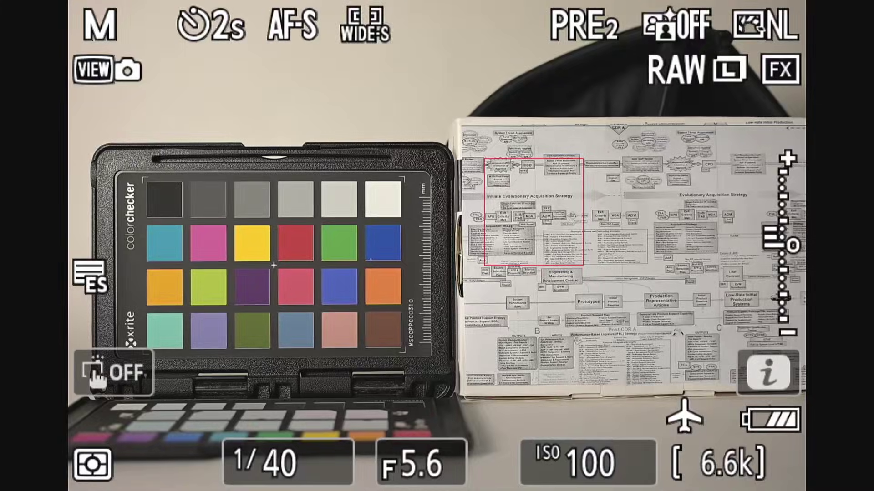
Raise the ISO from 100 to 800 in three stops
left_click(587, 463)
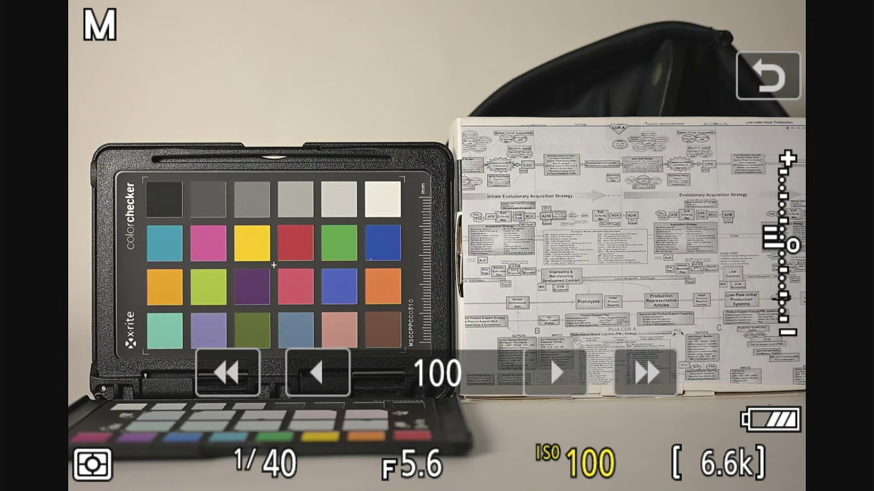
left_click(646, 372)
left_click(645, 372)
left_click(645, 372)
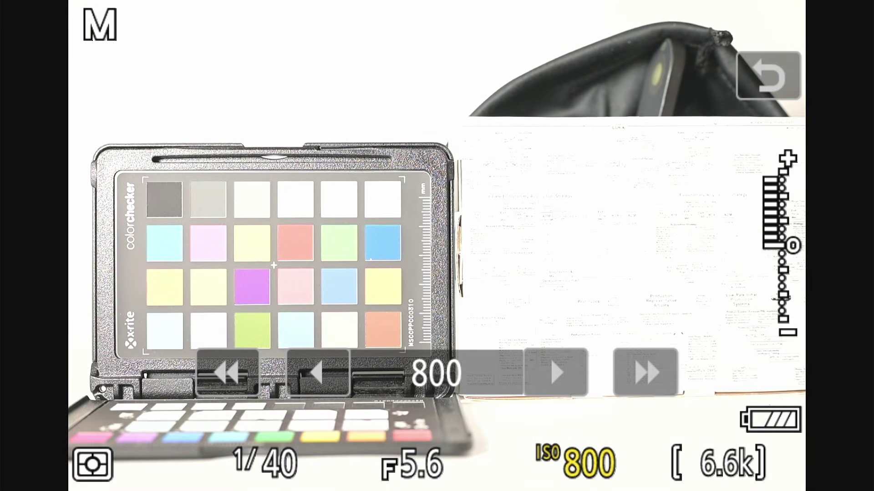
Shorten the shutter speed from 1/40 to 1/320 in three stops
left_click(287, 462)
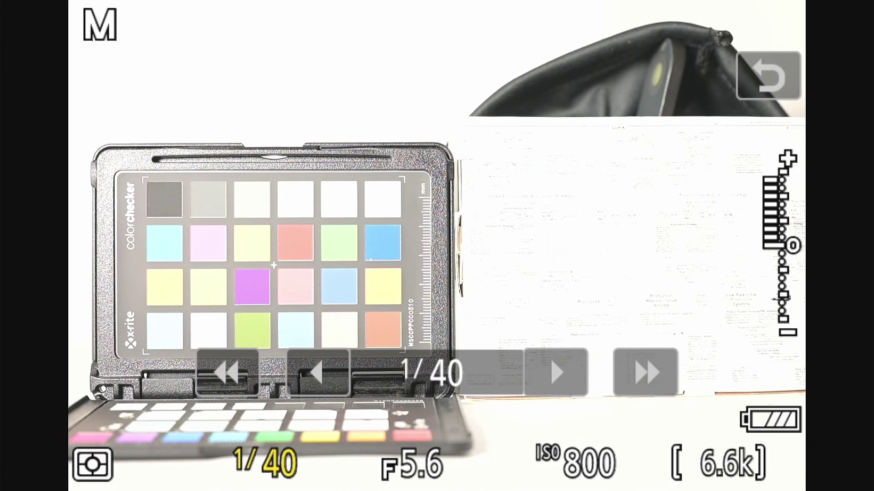
left_click(645, 372)
left_click(645, 372)
left_click(645, 372)
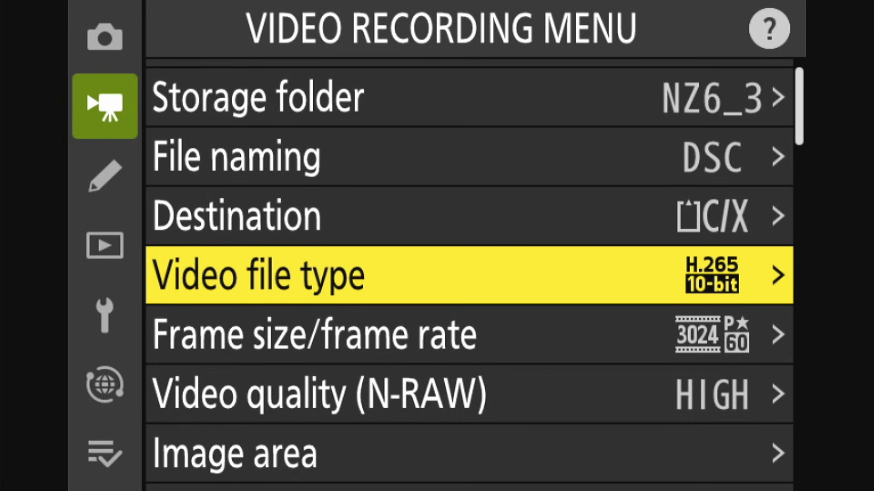
Set the Video Recording Menu's Tone mode to N-Log
key("Right")
key("Right")
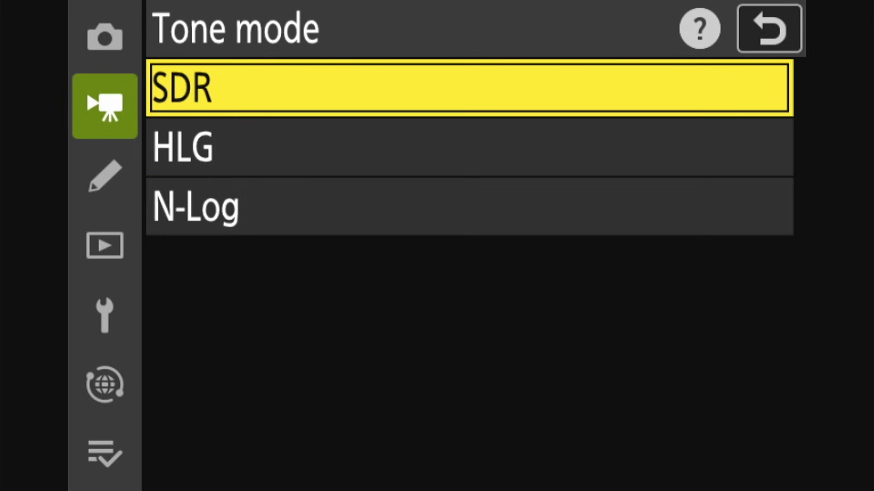
key("Down")
key("Down")
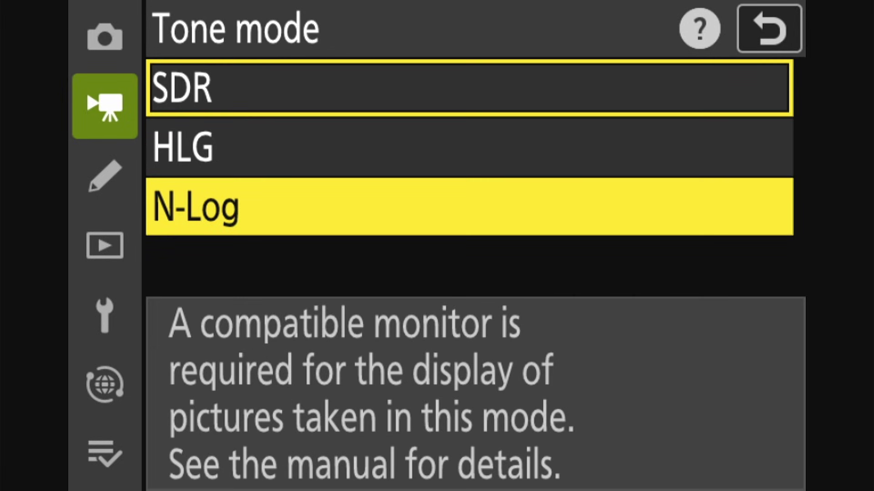
key("Return")
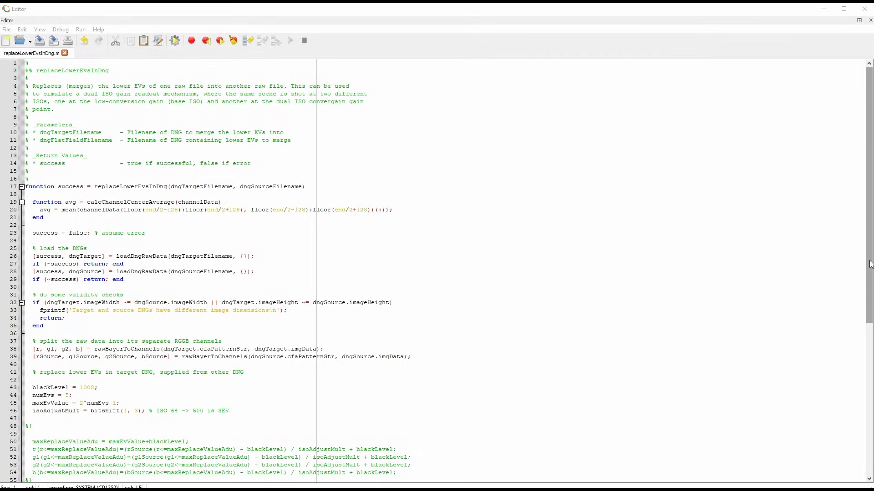
left_click_drag(870, 264, 870, 417)
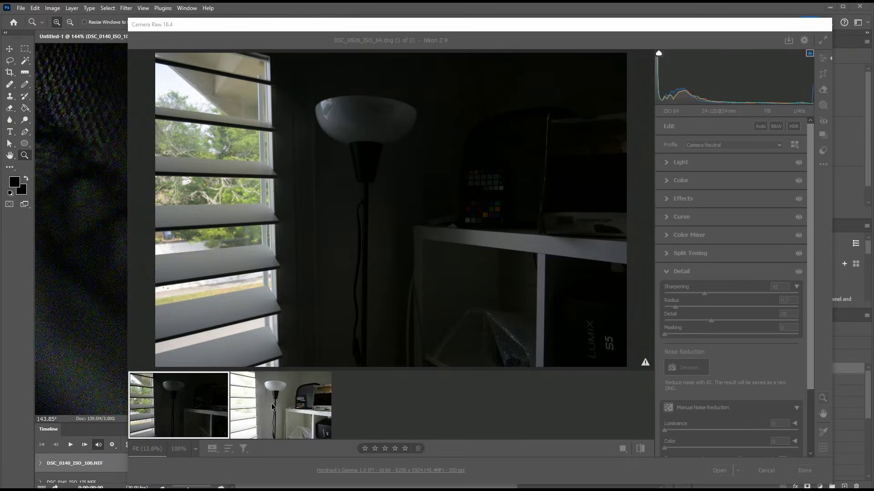
Switch between the ISO 64 and ISO 500 raws, ending on DSC_0927_ISO_500.dng
left_click(272, 406)
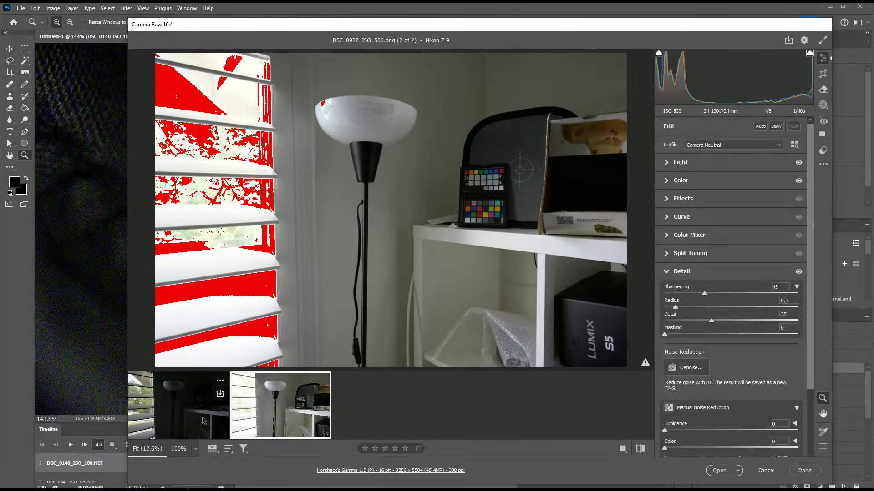
left_click(171, 423)
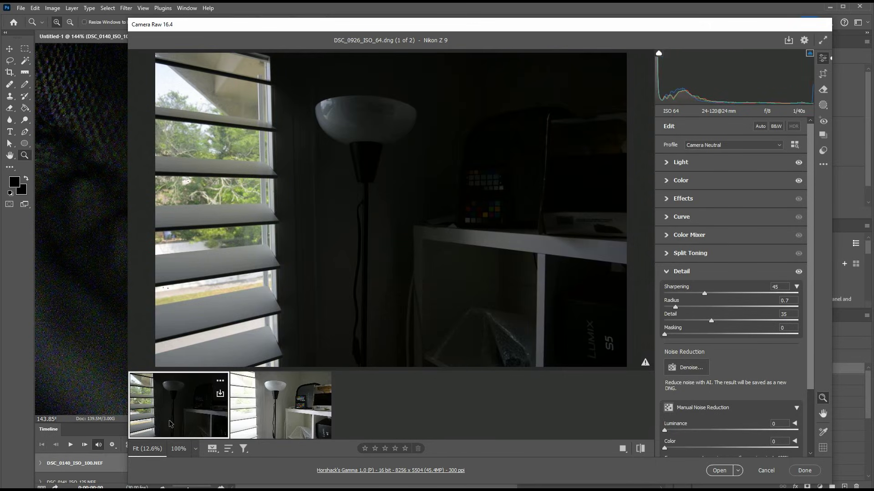
left_click(283, 414)
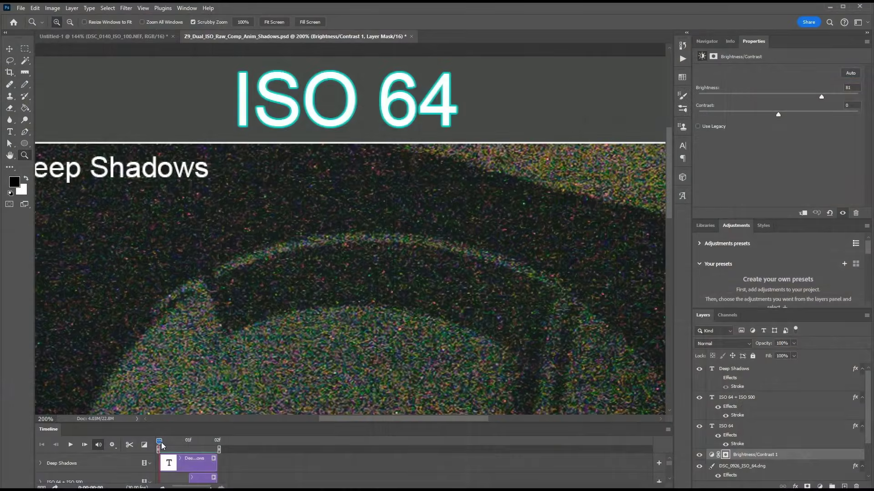
Toggle between the ISO 64 and ISO 64 + ISO 500 frames, zooming on the lens-cap shadows, ending on the merged frame
left_click(186, 443)
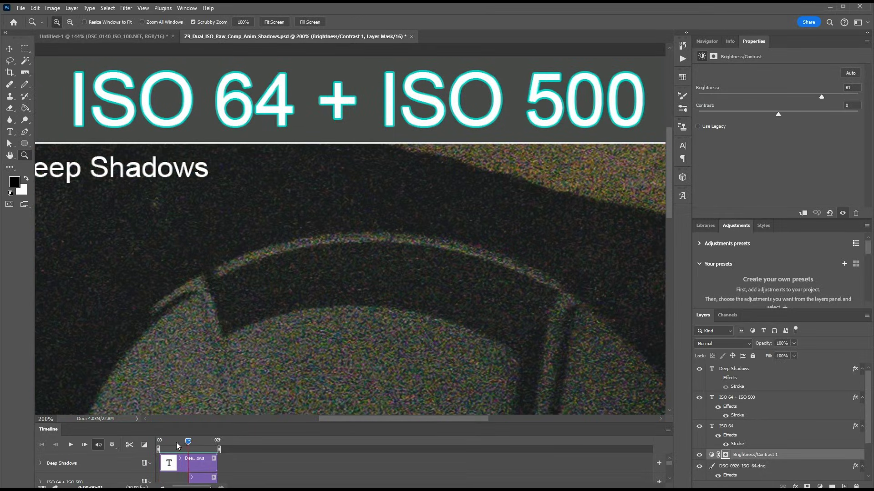
left_click(176, 443)
left_click(250, 324)
left_click(250, 325, "alt")
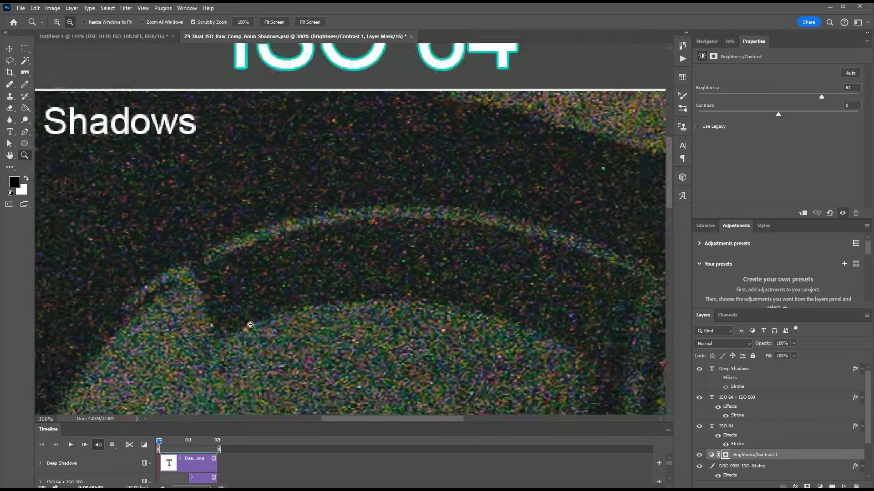
left_click(188, 442)
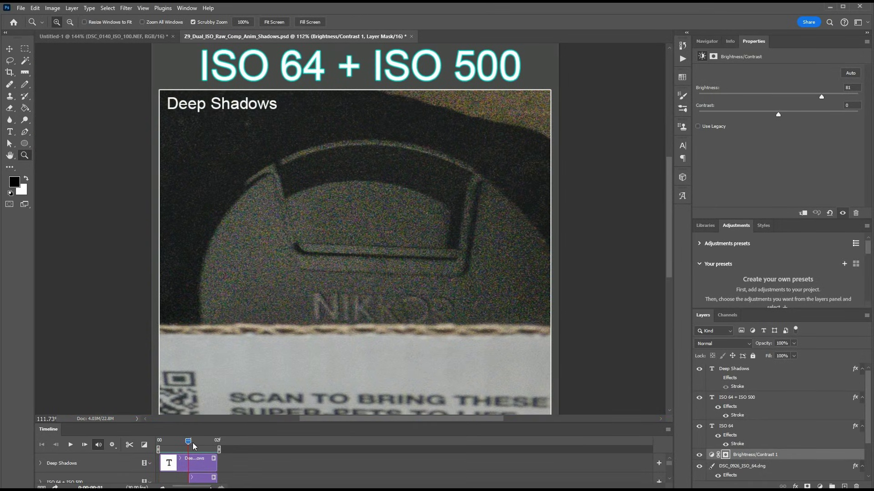
left_click(162, 442)
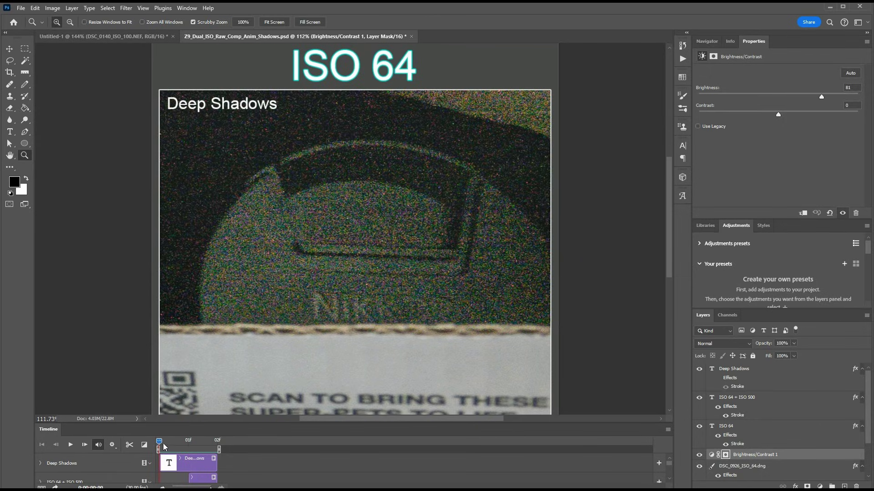
left_click(178, 445)
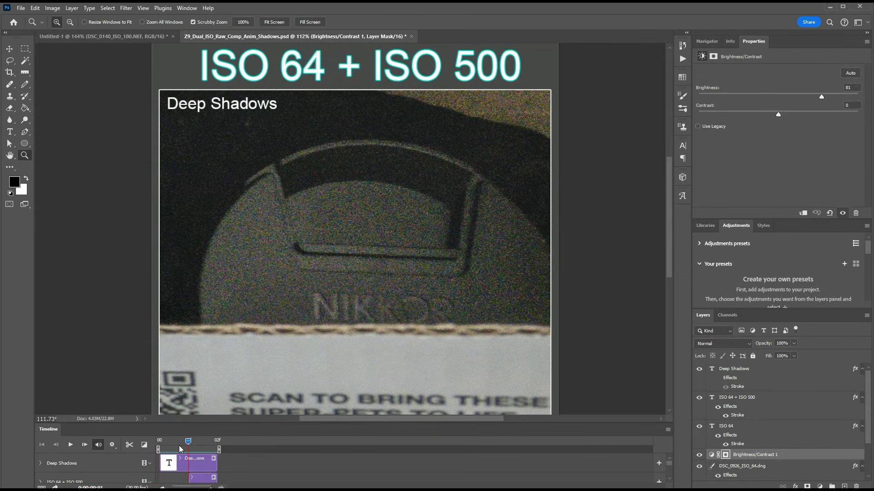